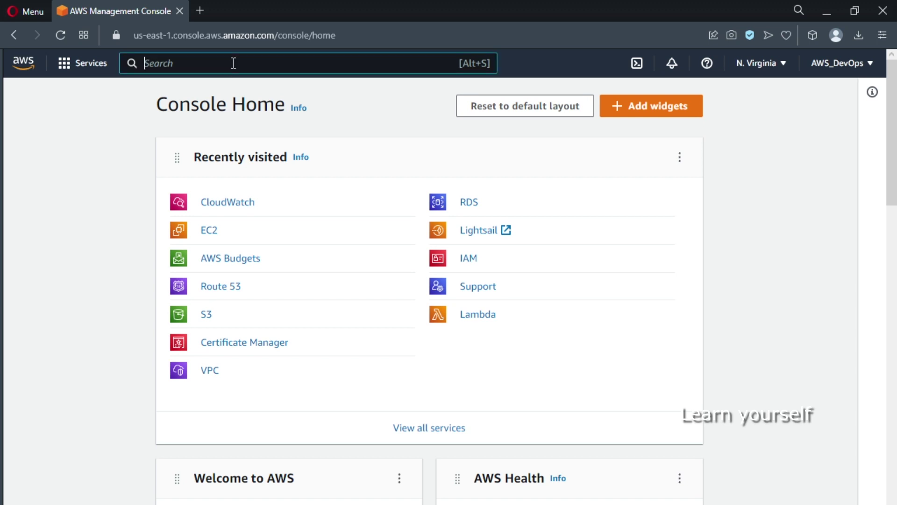
Open the CloudWatch service and start creating a new alarm from the list of all alarms
{"action": "type", "text": "coud"}
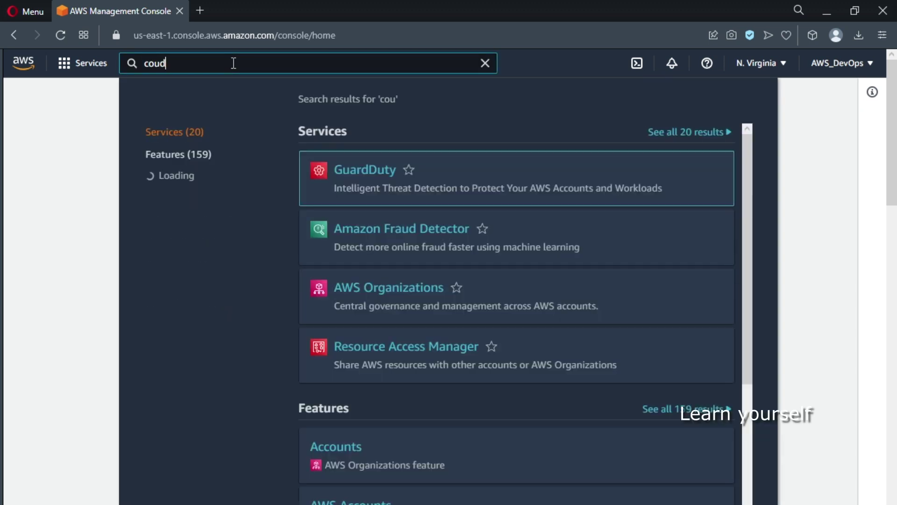
{"action": "type", "text": " wa"}
{"action": "key", "text": "Return"}
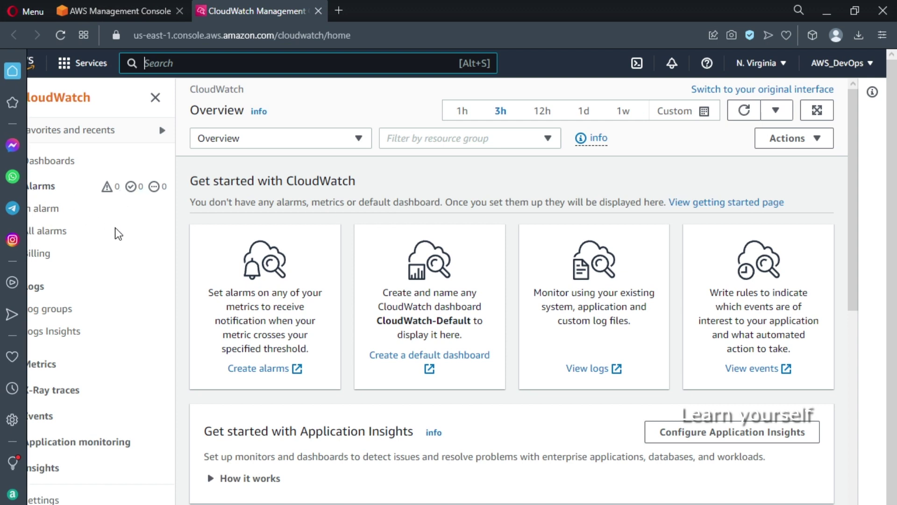
{"action": "left_click", "coordinate": [50, 241]}
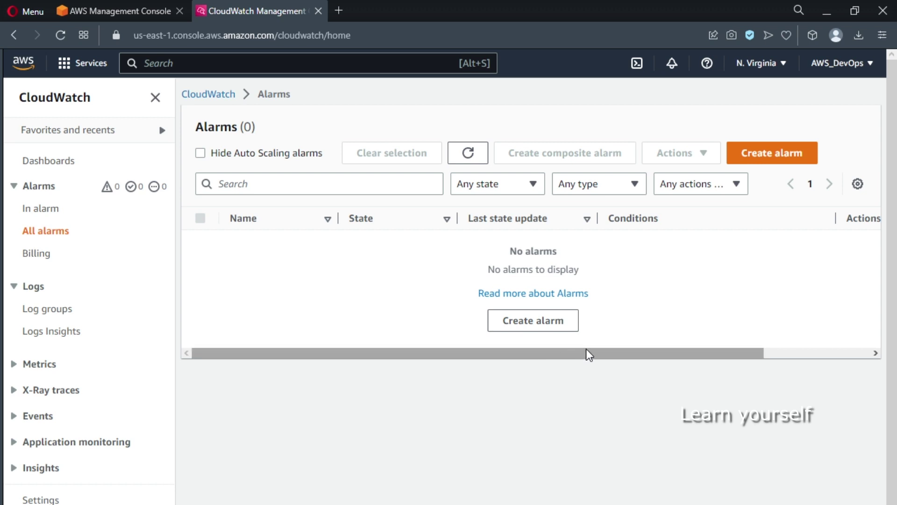
{"action": "left_click", "coordinate": [777, 159]}
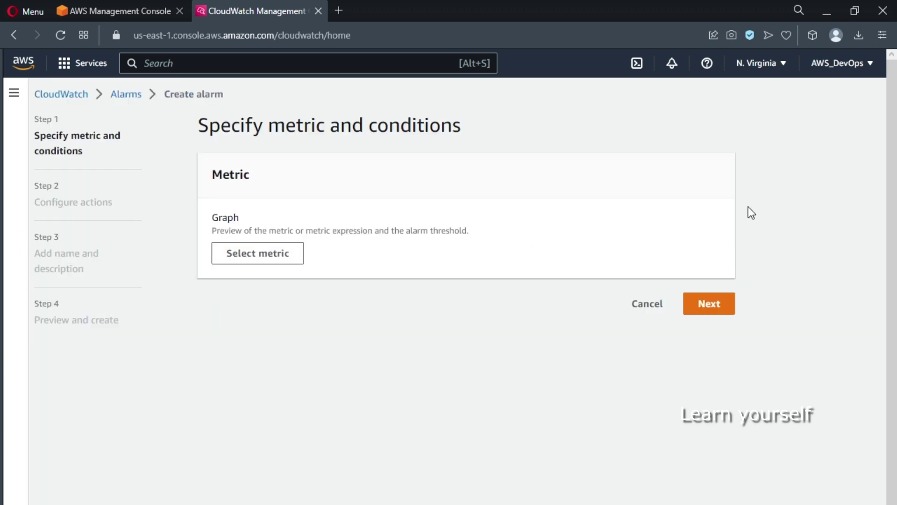
Select the Billing metric EstimatedCharges in USD under Total Estimated Charge as the alarm's metric
{"action": "left_click", "coordinate": [263, 262]}
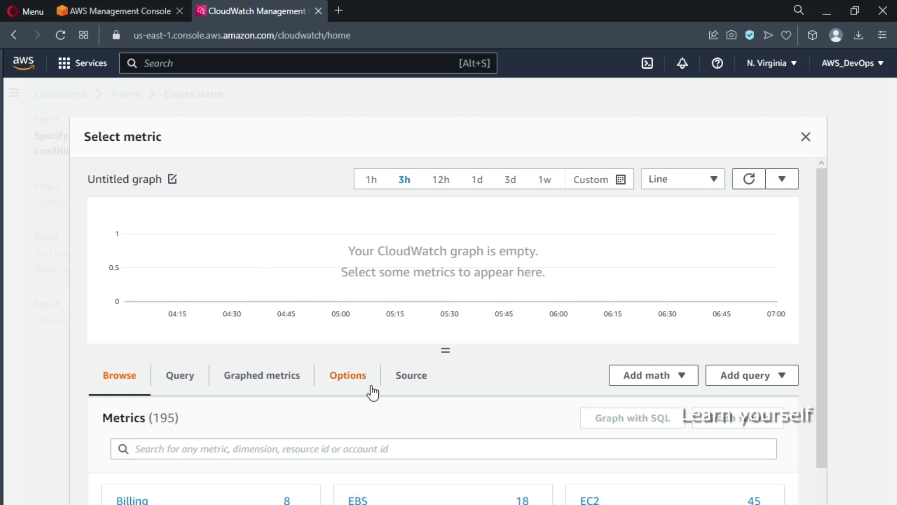
{"action": "left_click", "coordinate": [131, 500]}
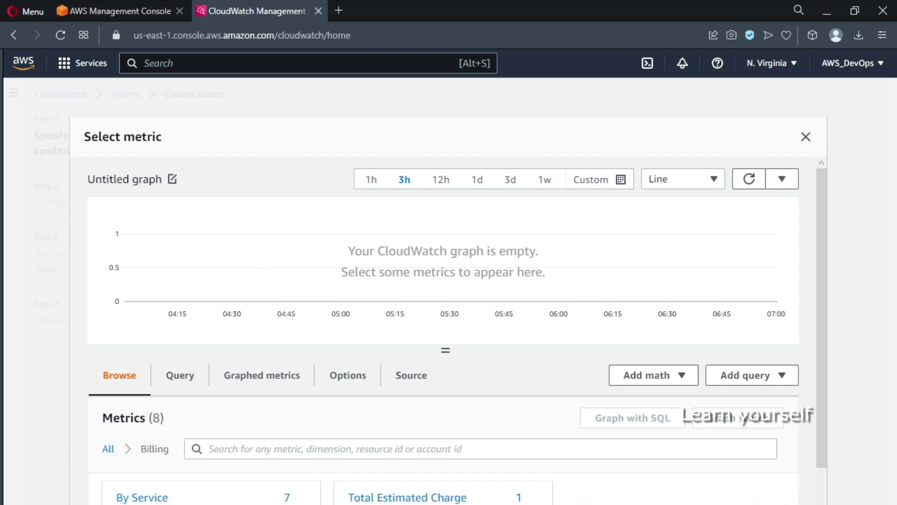
{"action": "left_click", "coordinate": [397, 498]}
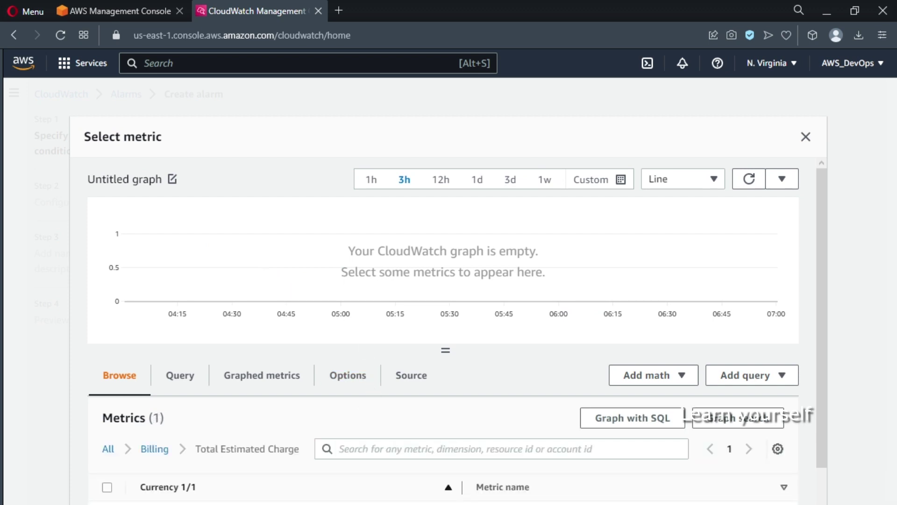
{"action": "left_click", "coordinate": [107, 487]}
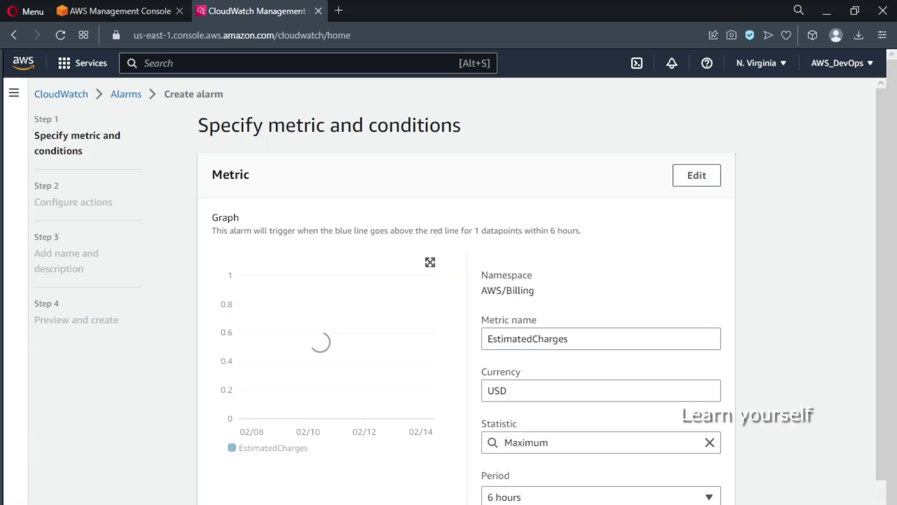
Keep the Maximum statistic and 6-hour period, and set a static Greater threshold of 10 for the estimated charges
{"action": "scroll", "coordinate": [847, 405], "scroll_direction": "down", "scroll_amount": 3}
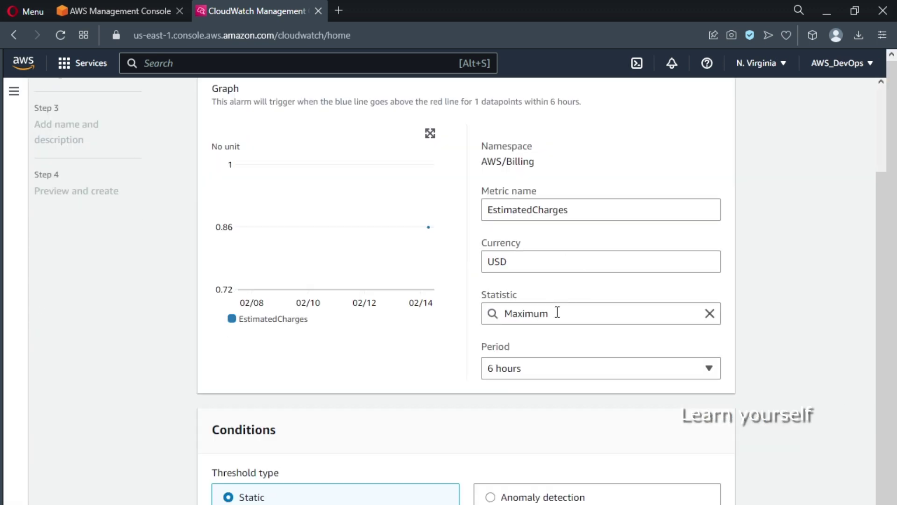
{"action": "left_click", "coordinate": [575, 314]}
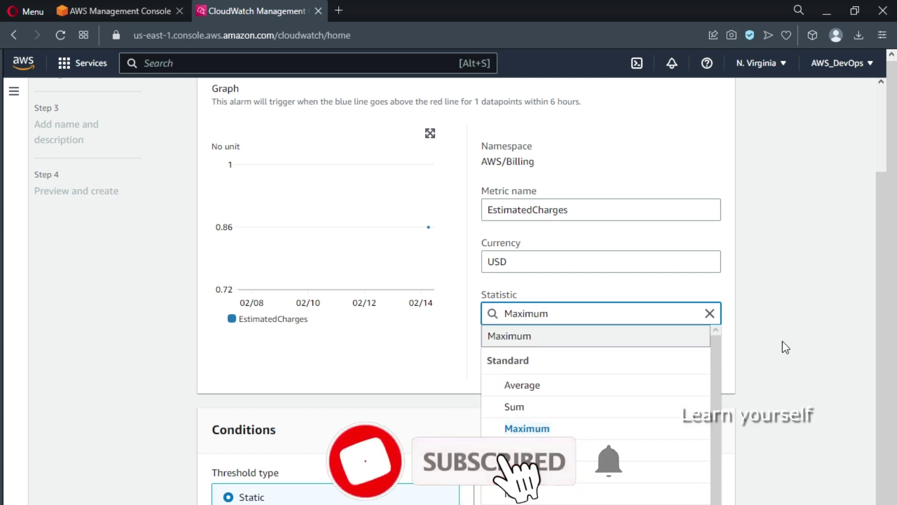
{"action": "left_click", "coordinate": [809, 344]}
{"action": "left_click_drag", "start_coordinate": [881, 312], "coordinate": [881, 386]}
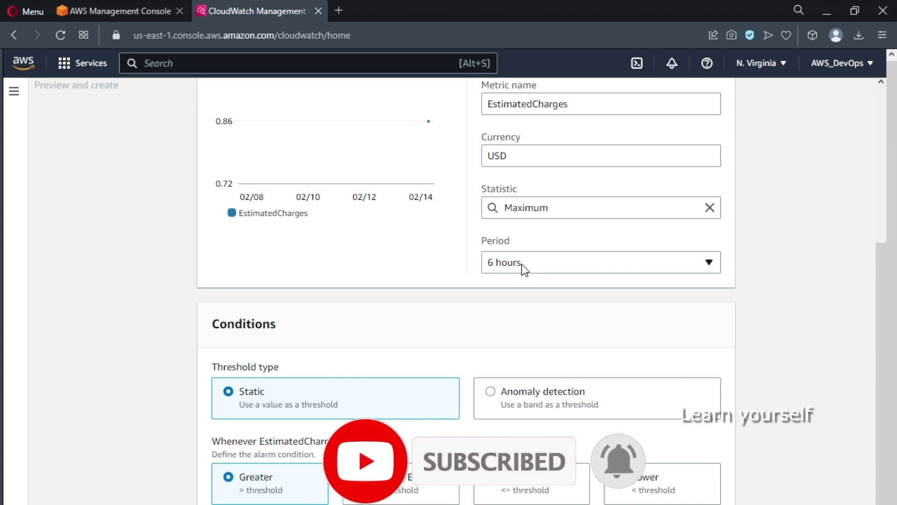
{"action": "scroll", "coordinate": [879, 334], "scroll_direction": "down", "scroll_amount": 1}
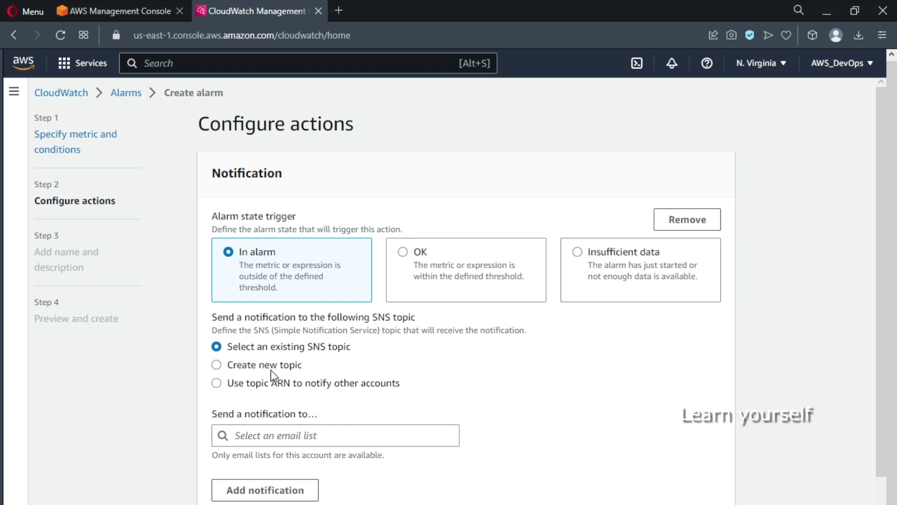
Create a new SNS topic named Billing_alert with an e-mail endpoint for the In alarm notification, and proceed to naming the alarm
{"action": "left_click", "coordinate": [218, 365]}
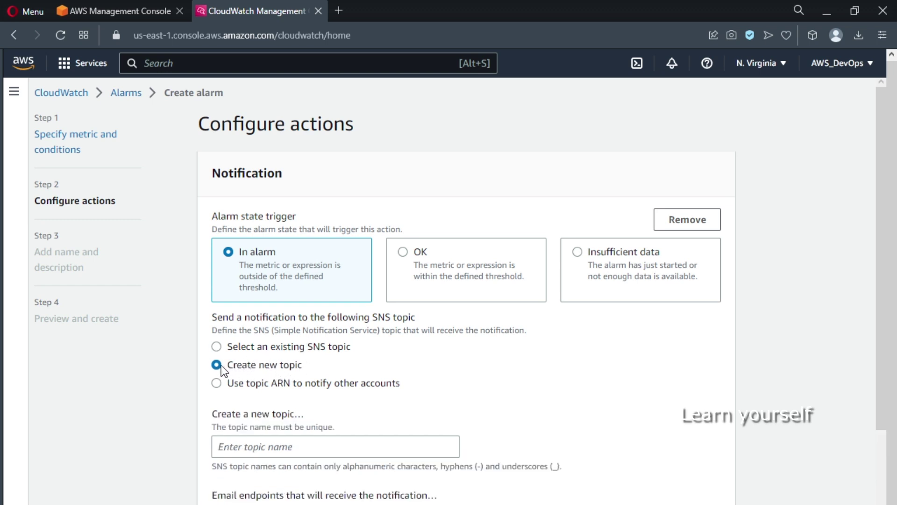
{"action": "left_click", "coordinate": [274, 449]}
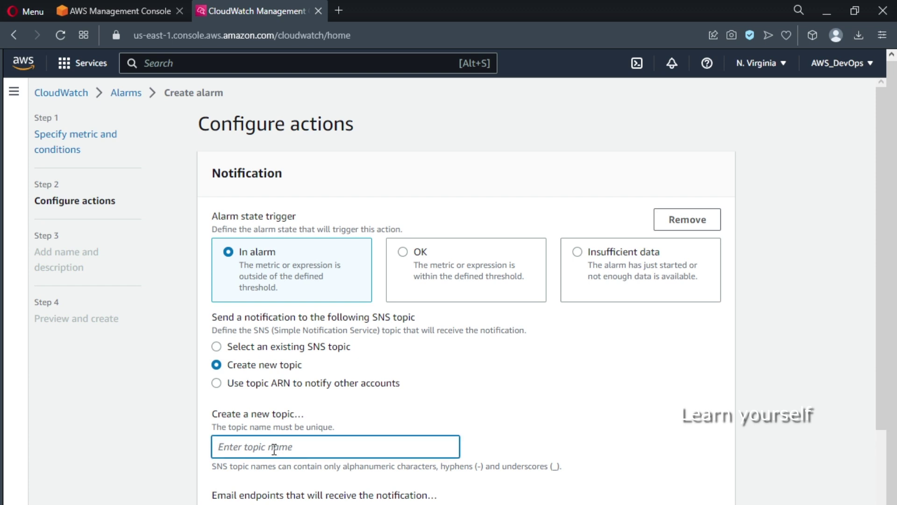
{"action": "type", "text": "Billing alert"}
{"action": "key", "text": "Tab"}
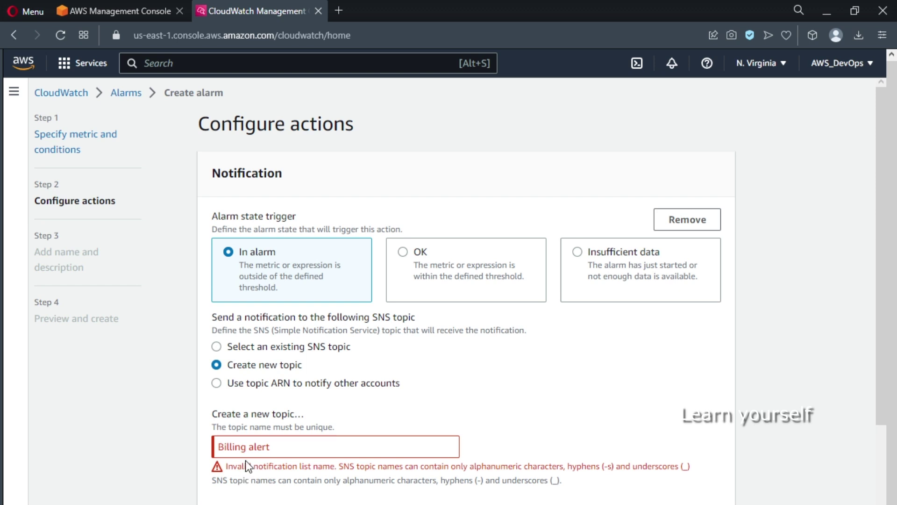
{"action": "type", "text": "_"}
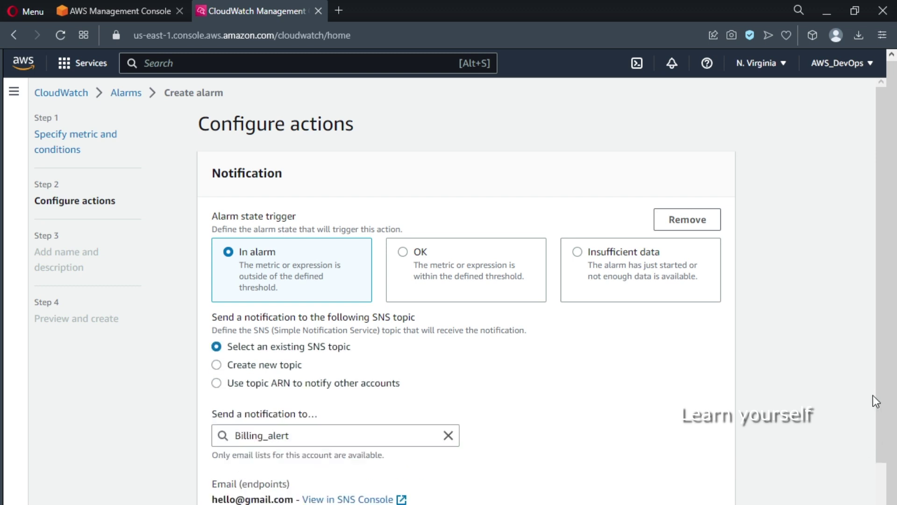
{"action": "scroll", "coordinate": [281, 355], "scroll_direction": "down", "scroll_amount": 5}
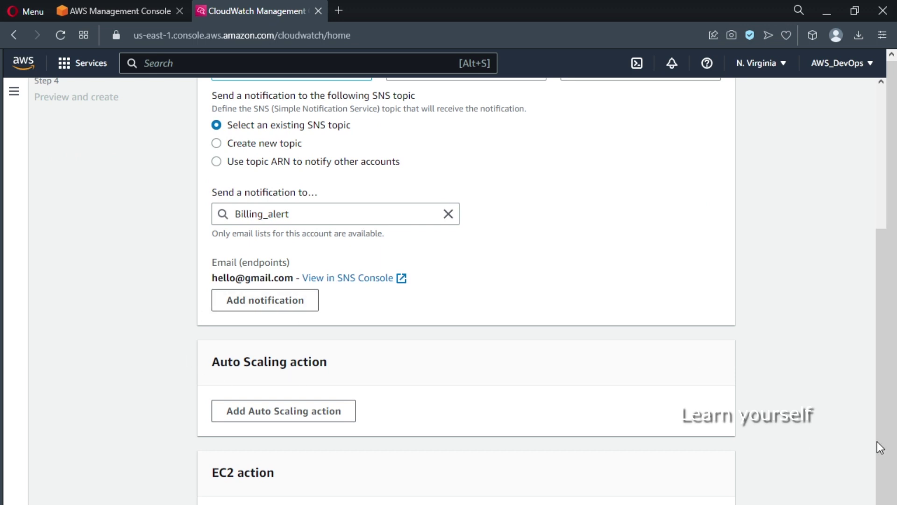
{"action": "scroll", "coordinate": [878, 419], "scroll_direction": "down", "scroll_amount": 2}
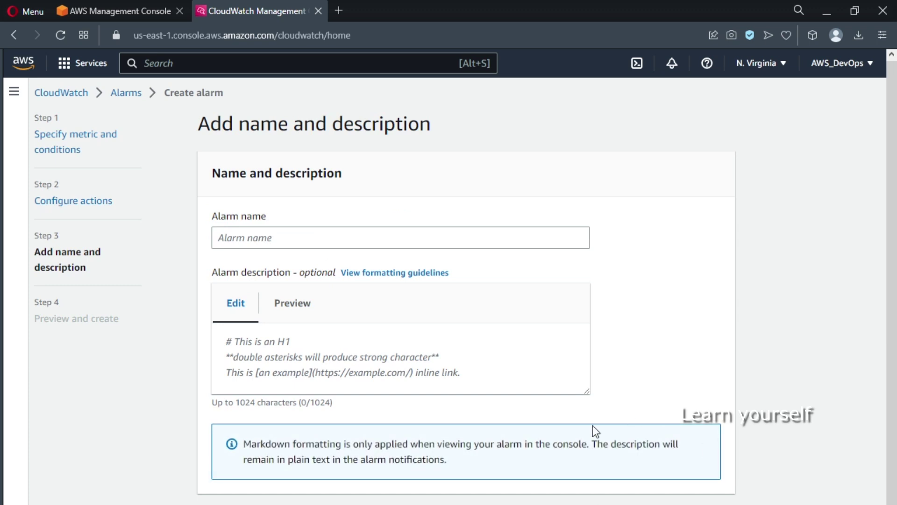
Name the alarm "10 dollor crossed", review its settings and create it
{"action": "left_click", "coordinate": [249, 238]}
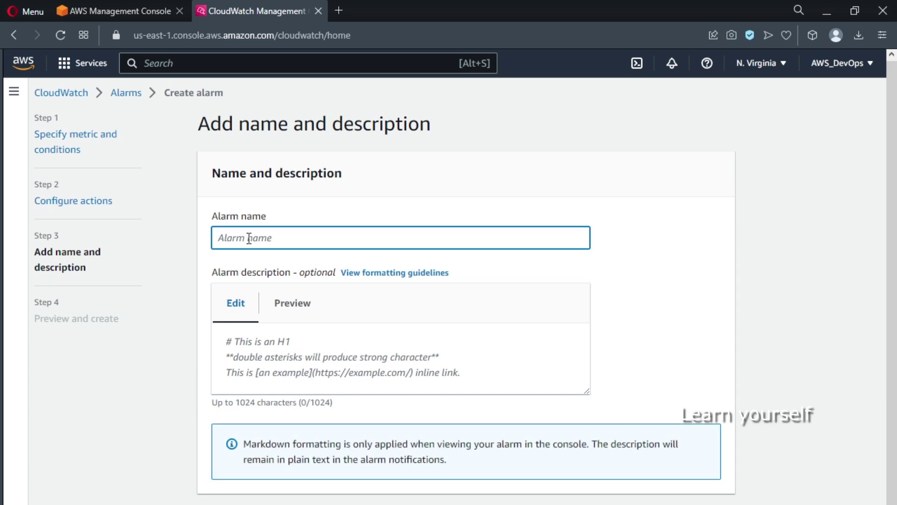
{"action": "type", "text": "10 dollar crossed"}
{"action": "left_click", "coordinate": [656, 502]}
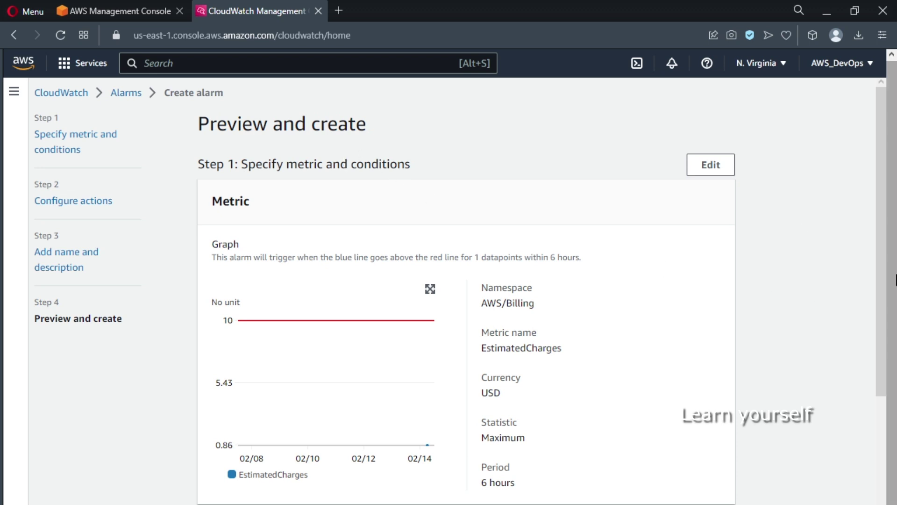
{"action": "left_click_drag", "start_coordinate": [881, 266], "coordinate": [883, 502]}
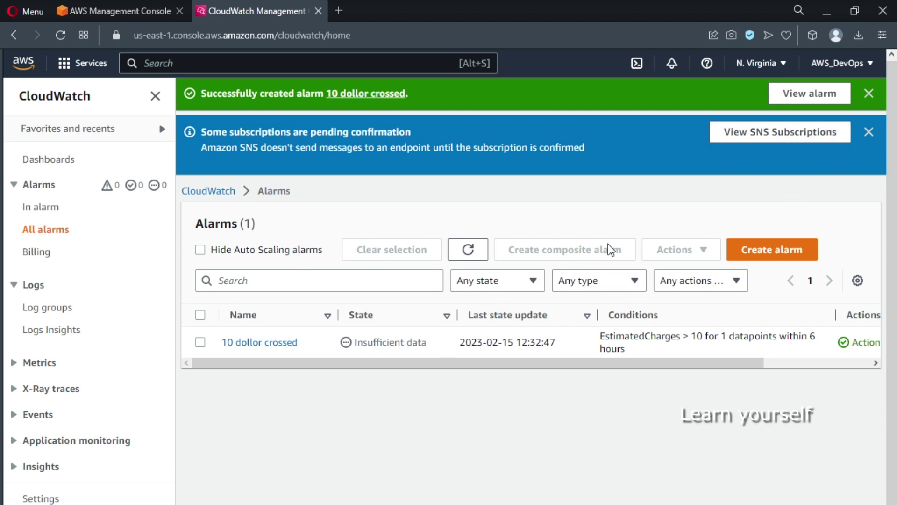
Open the SNS subscriptions in a new tab, and check the new alarm's state in the alarm list sorted by state
{"action": "right_click", "coordinate": [765, 140]}
{"action": "left_click", "coordinate": [355, 414]}
{"action": "left_click_drag", "start_coordinate": [344, 341], "coordinate": [426, 344]}
{"action": "left_click", "coordinate": [417, 414]}
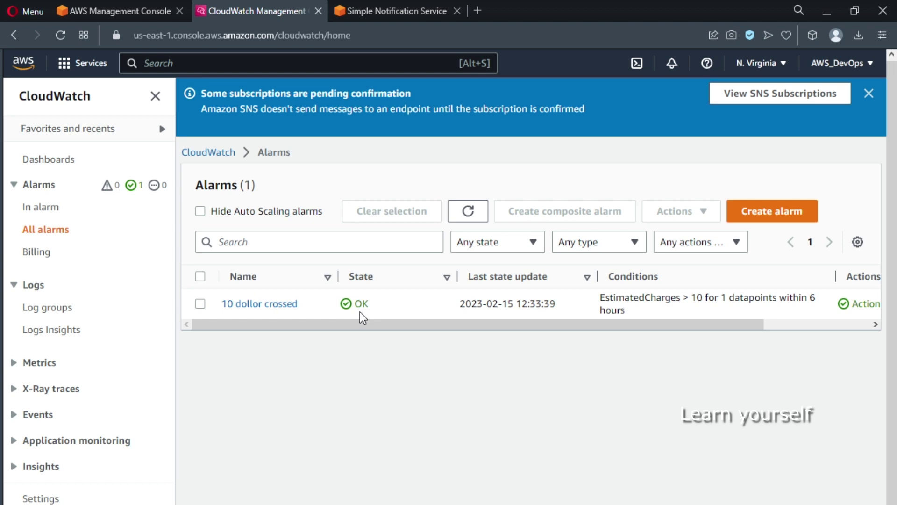
{"action": "left_click", "coordinate": [446, 279]}
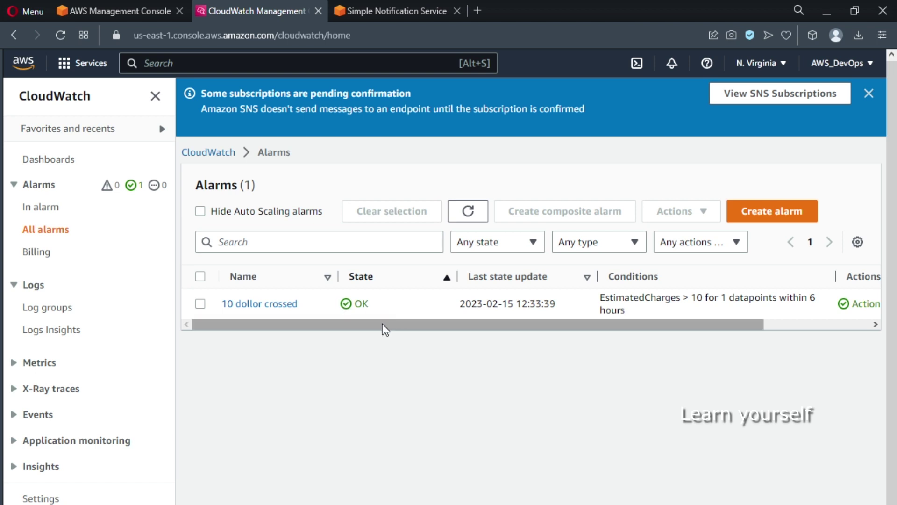
{"action": "left_click_drag", "start_coordinate": [341, 325], "coordinate": [324, 335]}
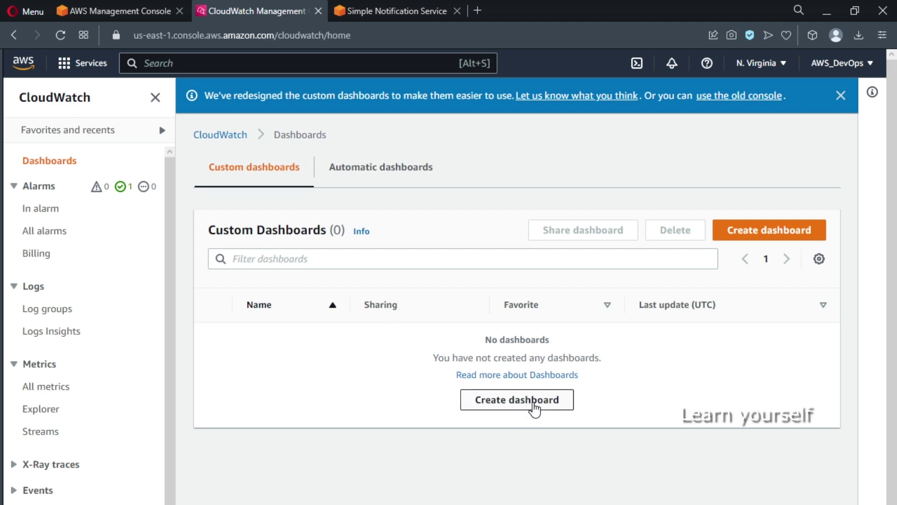
Create a custom CloudWatch dashboard named bill
{"action": "left_click", "coordinate": [533, 406]}
{"action": "type", "text": "bill"}
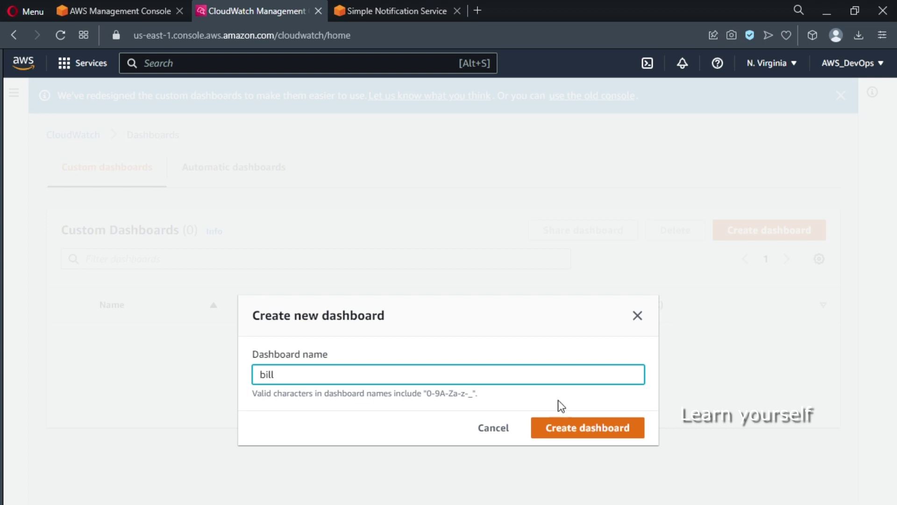
{"action": "left_click", "coordinate": [591, 428]}
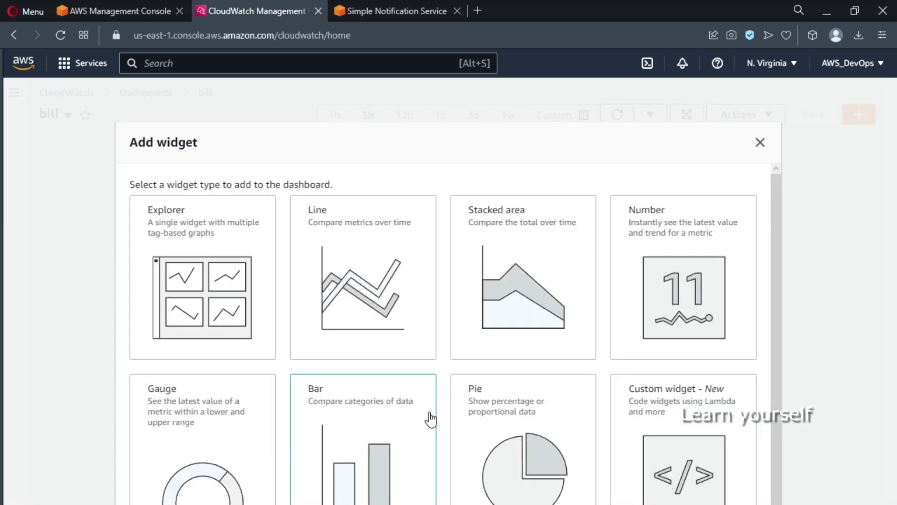
Add a line widget based on Metrics to the bill dashboard, showing the USD EstimatedCharges metric from Billing, Total Estimated Charge
{"action": "left_click", "coordinate": [368, 320]}
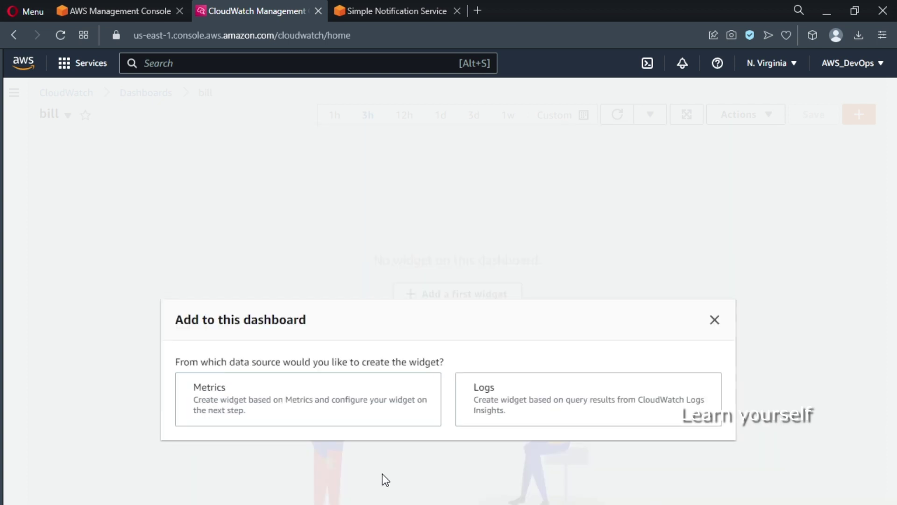
{"action": "left_click", "coordinate": [335, 415]}
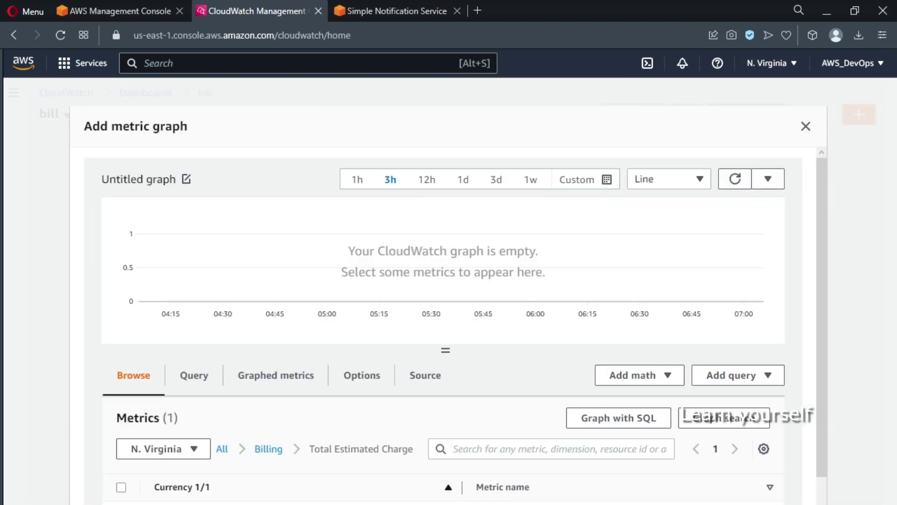
{"action": "left_click", "coordinate": [121, 487]}
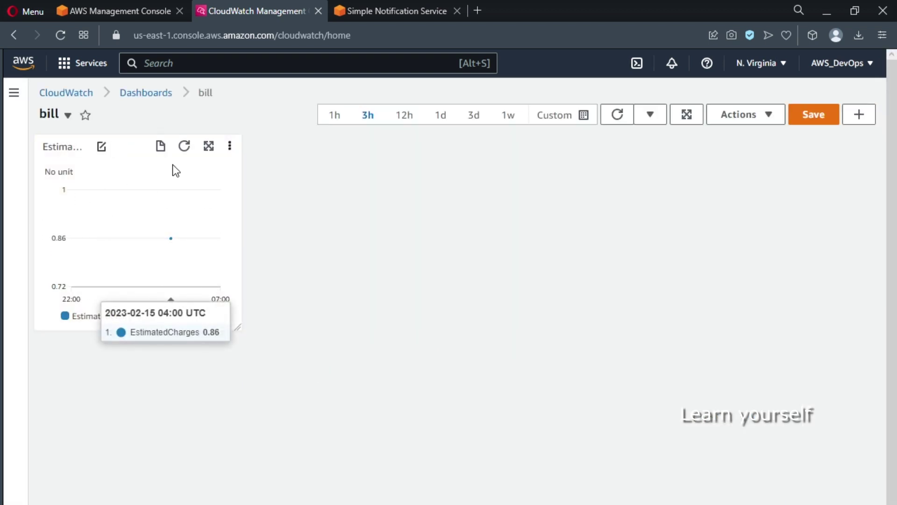
{"action": "mouse_move", "coordinate": [192, 208]}
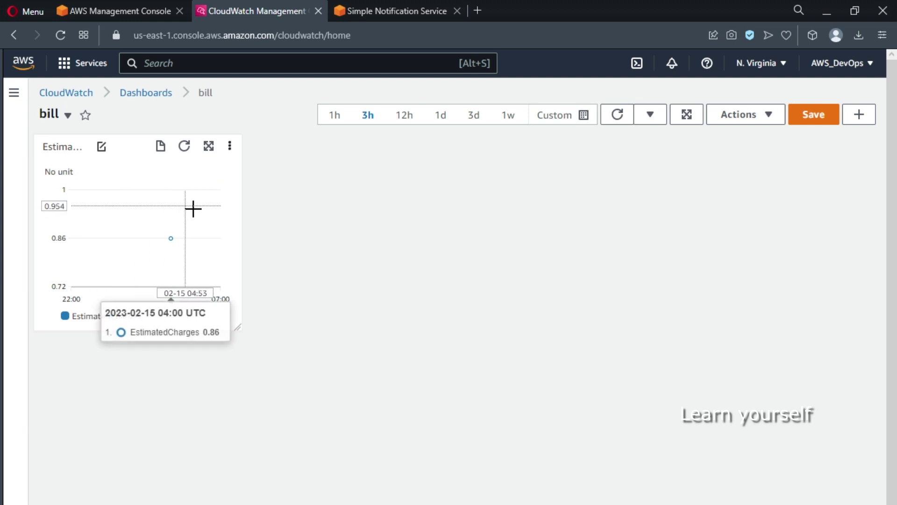